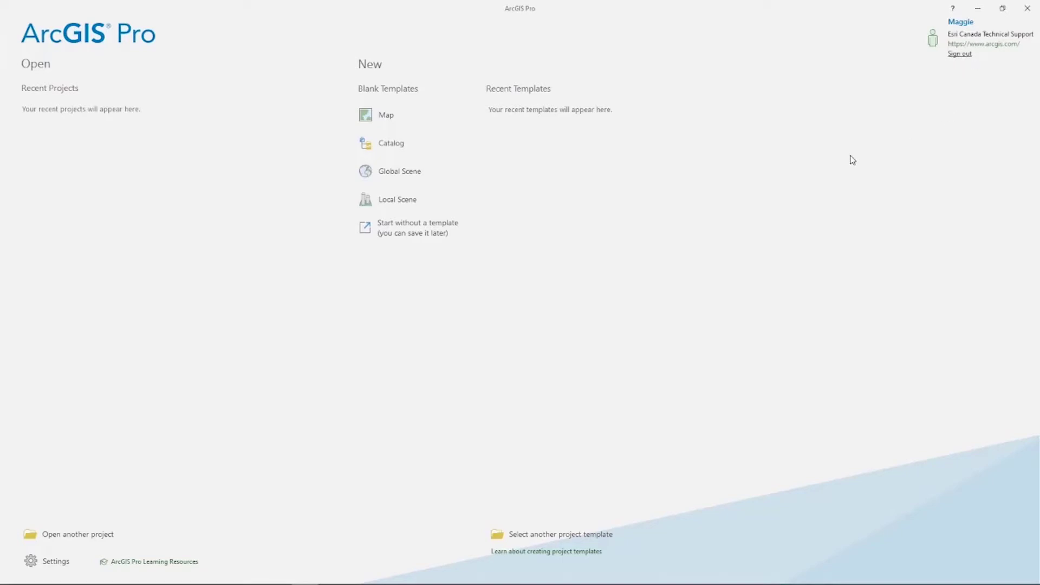
# Create a new project from the blank Map template named Connection.
pyautogui.click(392, 118)
pyautogui.moveTo(465, 273); pyautogui.dragTo(407, 278)
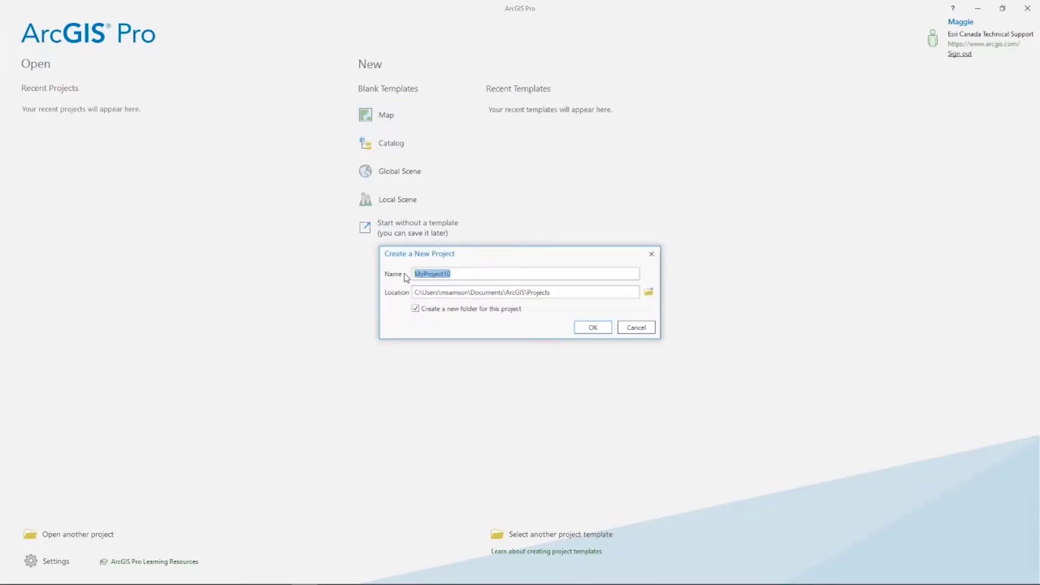
pyautogui.write('Connection')
pyautogui.click(597, 328)
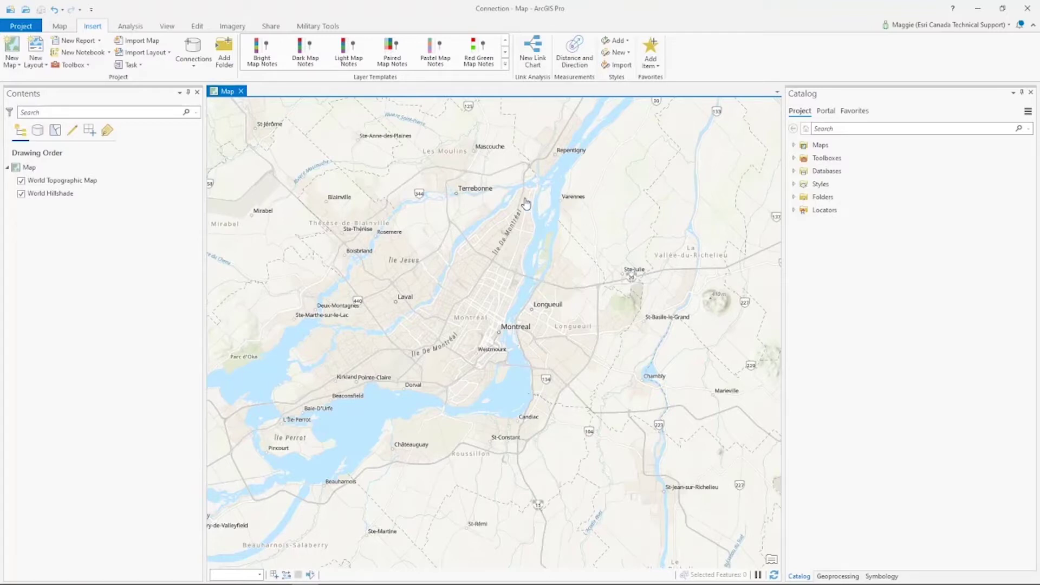
pyautogui.click(20, 26)
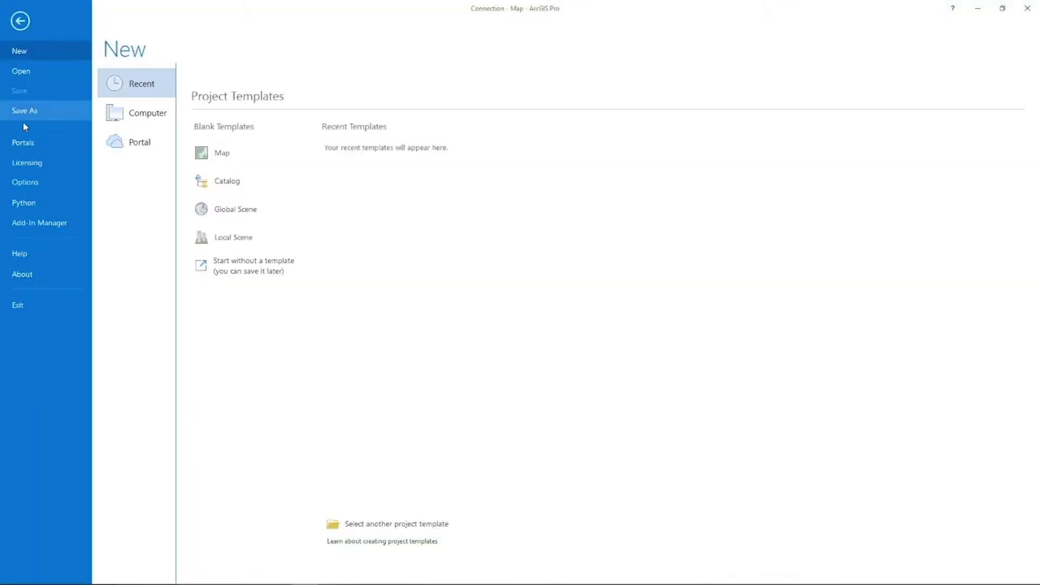
pyautogui.click(24, 144)
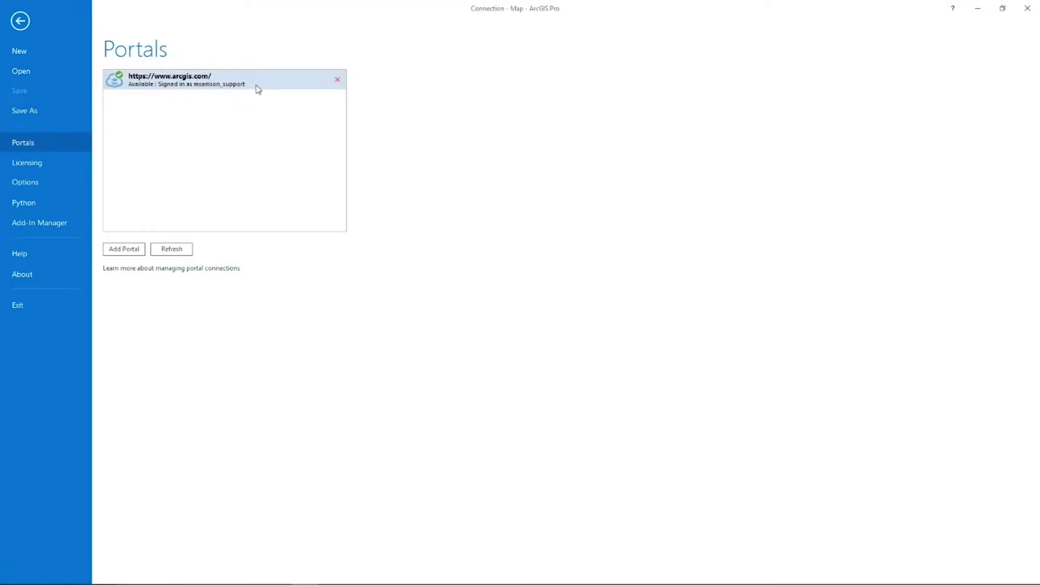
pyautogui.click(130, 253)
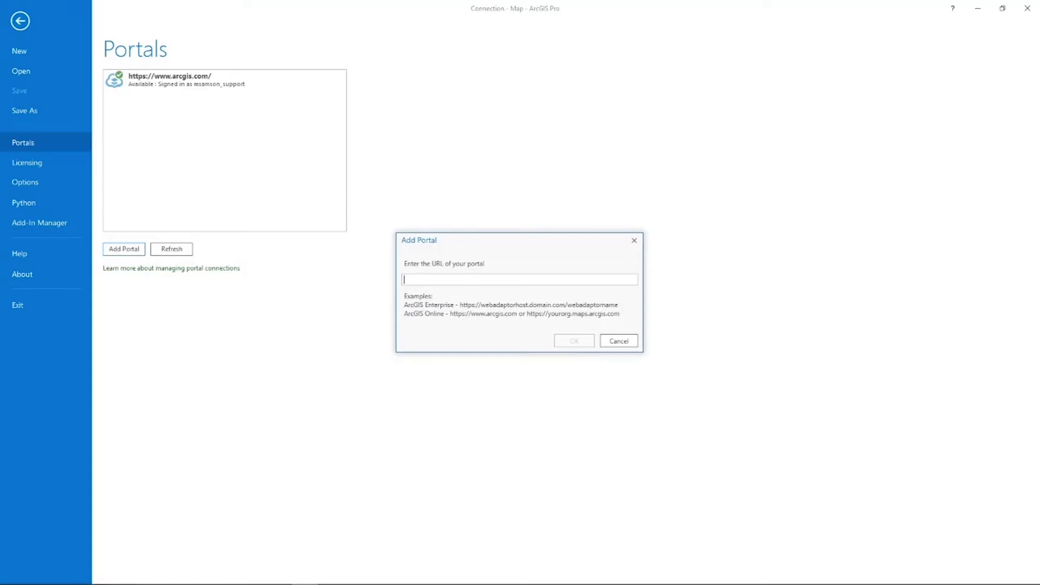
pyautogui.write('https://tsvmage1071w2k19.tssupport.int/portal')
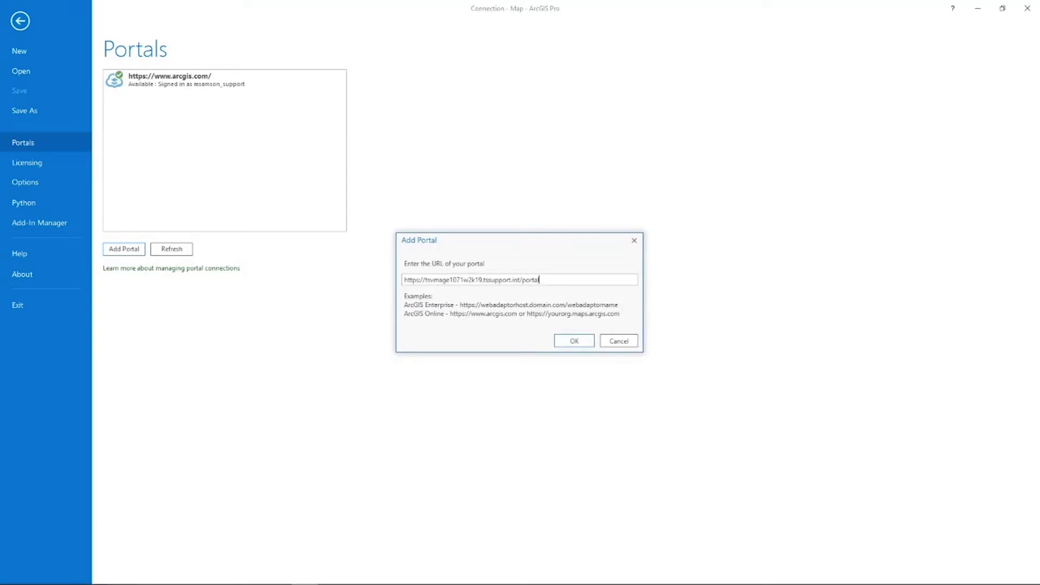
pyautogui.click(571, 342)
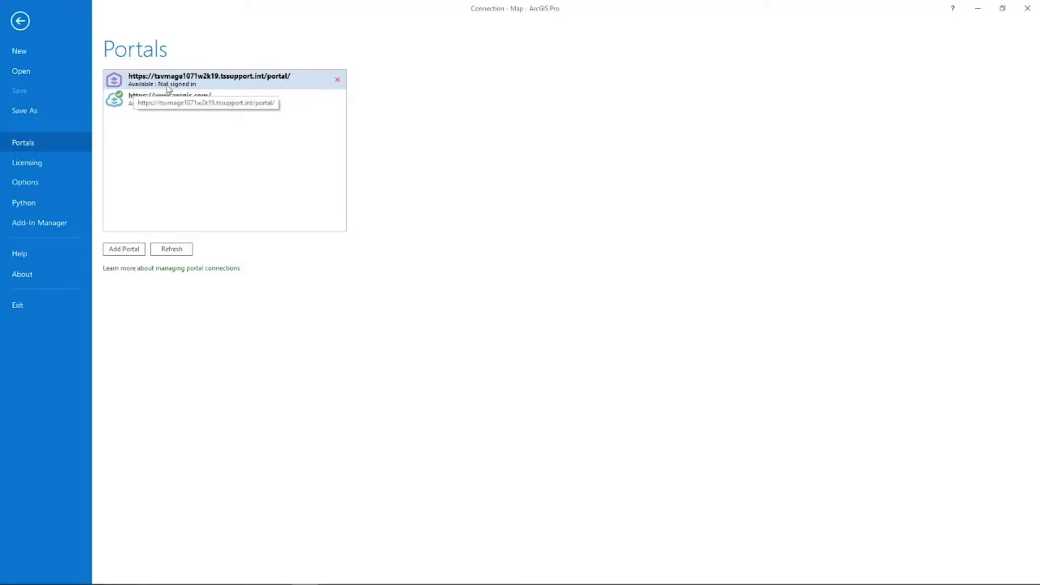
# Sign in to the tsvmage1071w2k19 Enterprise portal with the admin credentials and set it as active portal.
pyautogui.rightClick(256, 83)
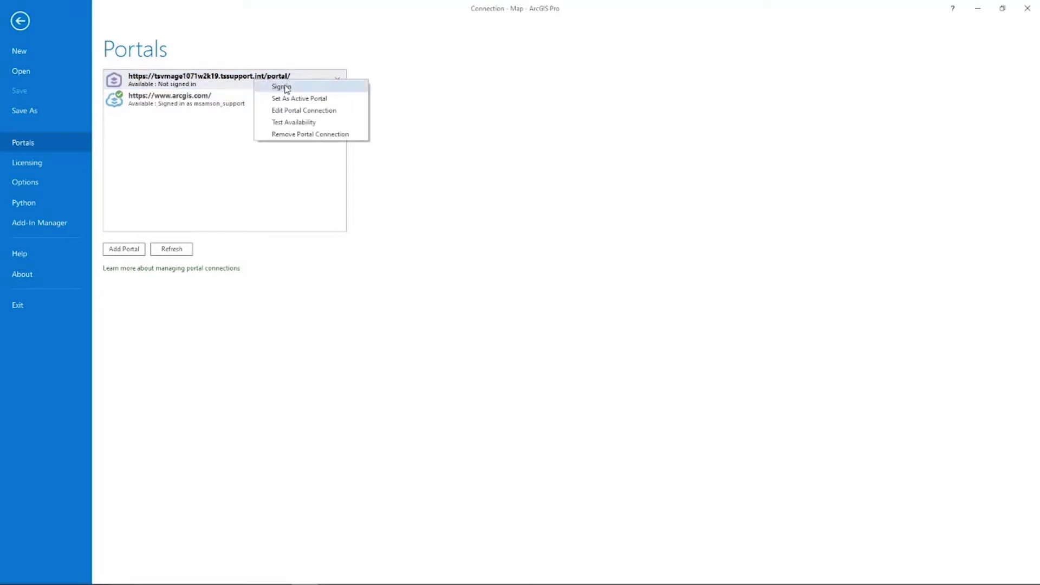
pyautogui.click(302, 90)
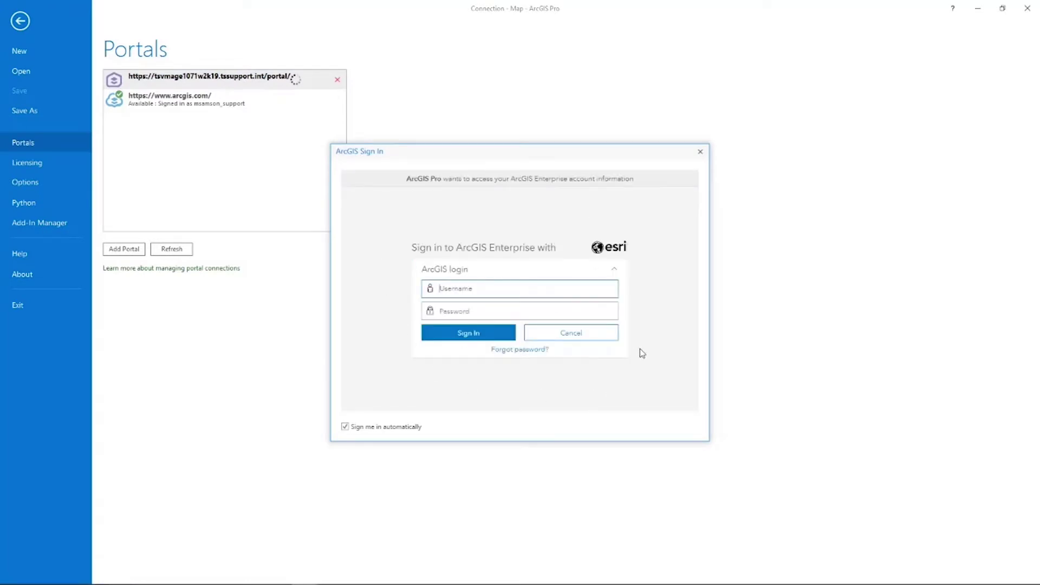
pyautogui.click(533, 288)
pyautogui.write('siteadmnin')
pyautogui.click(514, 307)
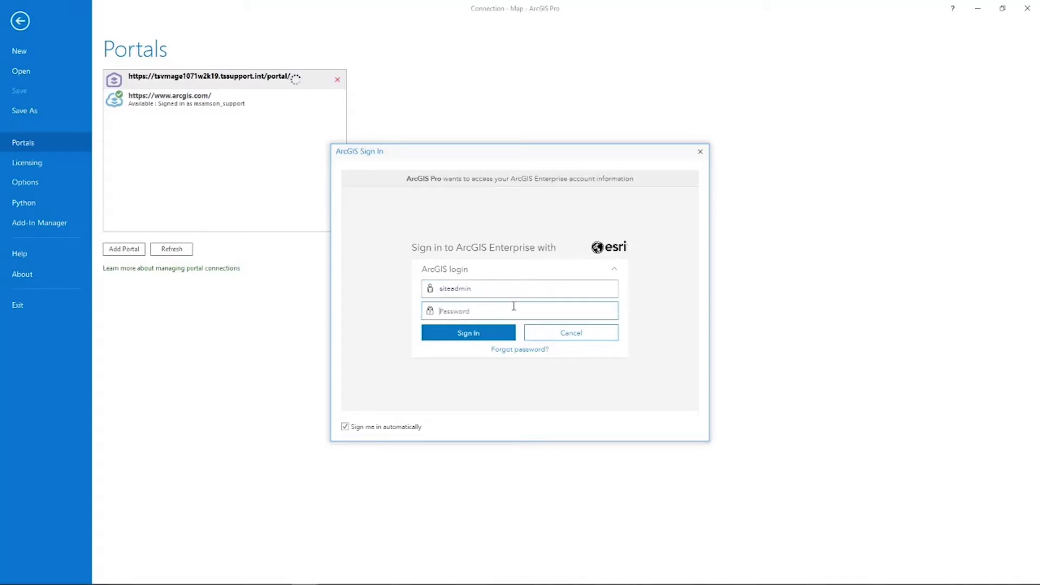
pyautogui.write('•')
pyautogui.click(481, 338)
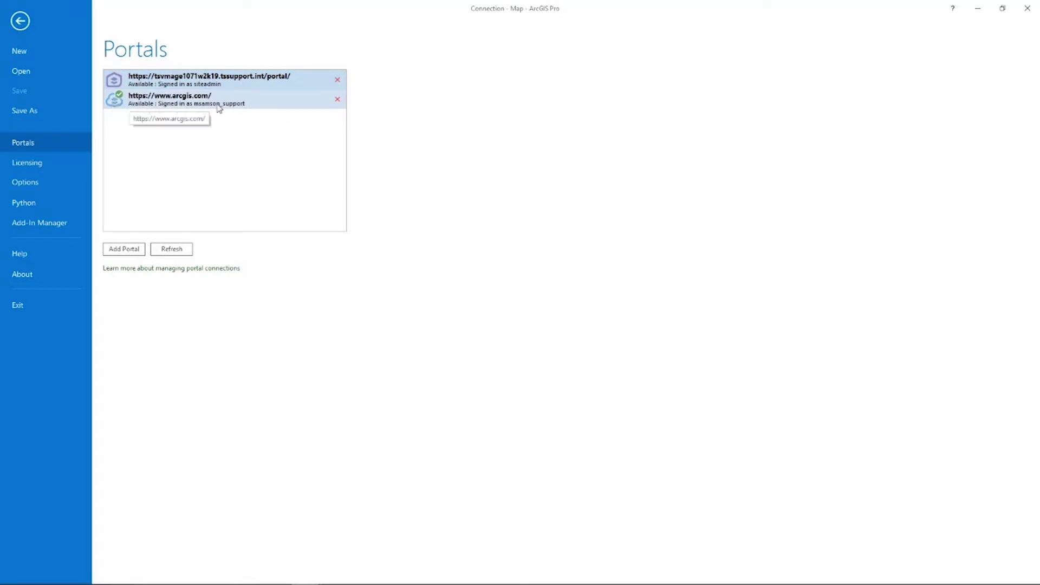
pyautogui.rightClick(256, 85)
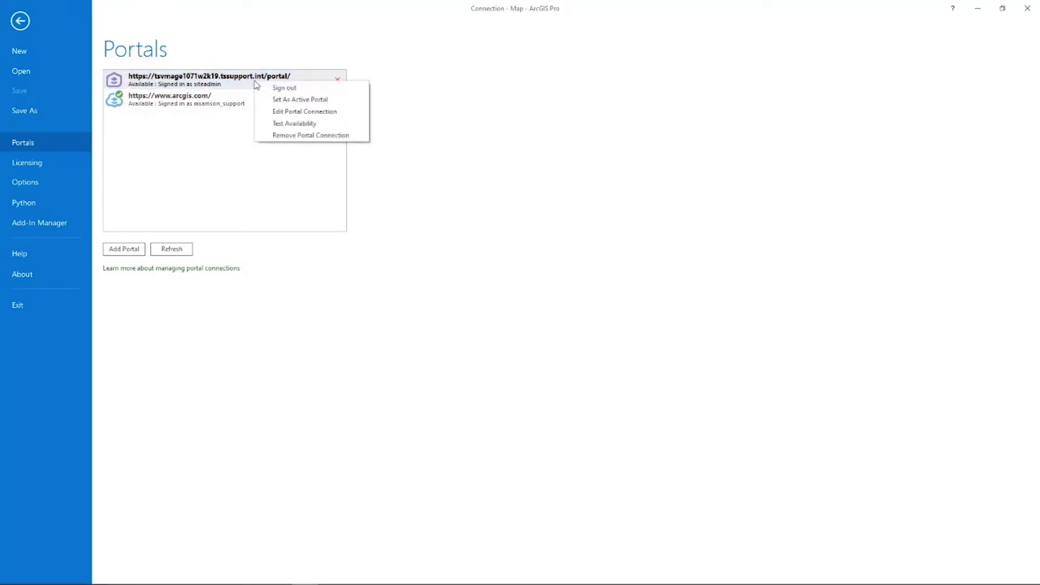
pyautogui.click(318, 100)
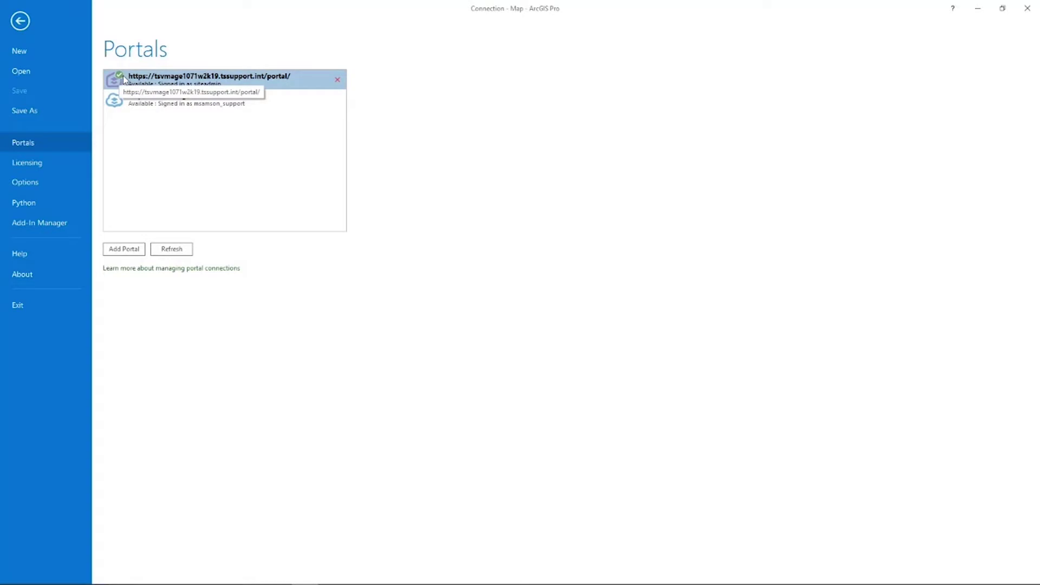
# Open the Hamilton Area web map from the Enterprise portal content in the Catalog pane.
pyautogui.click(20, 21)
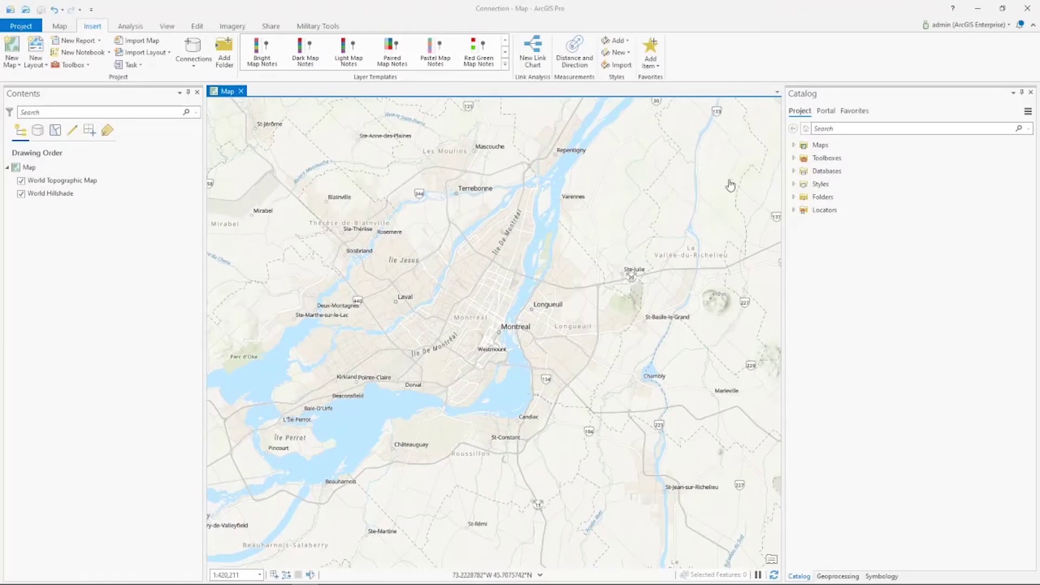
pyautogui.click(828, 112)
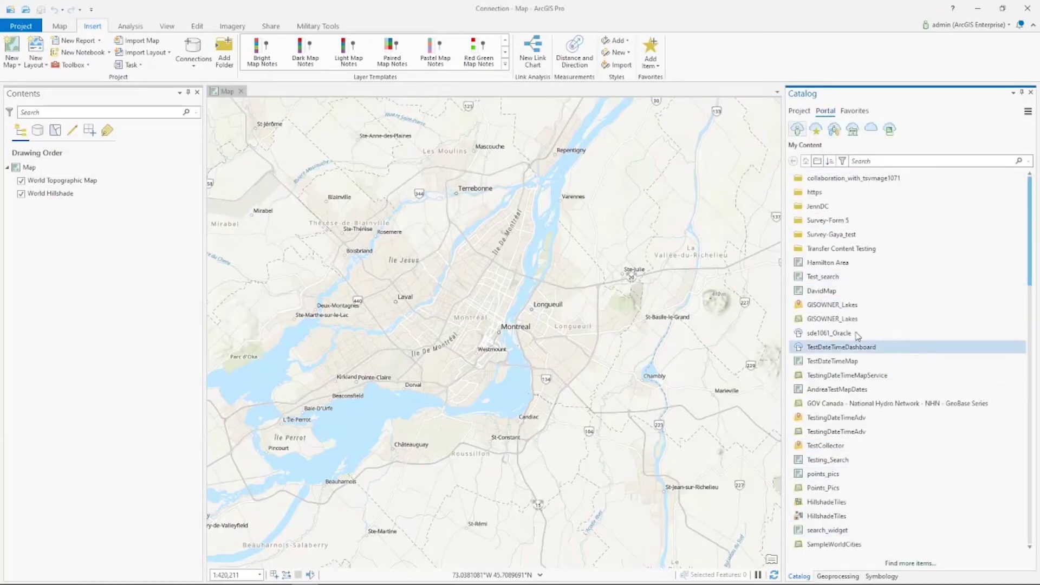
pyautogui.moveTo(821, 265)
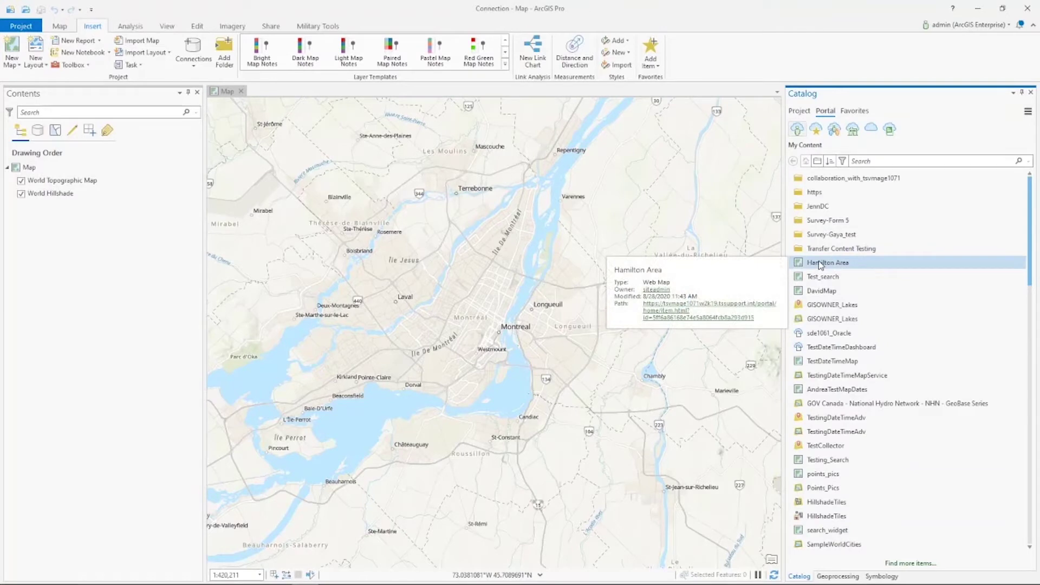
pyautogui.moveTo(821, 265); pyautogui.dragTo(852, 271)
pyautogui.moveTo(852, 270)
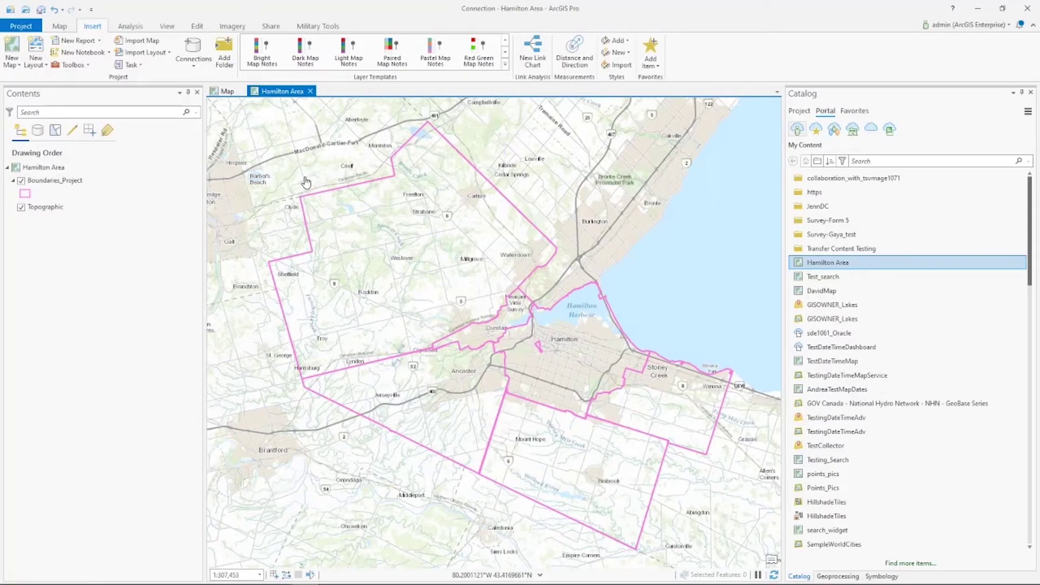
pyautogui.moveTo(306, 183); pyautogui.dragTo(303, 187)
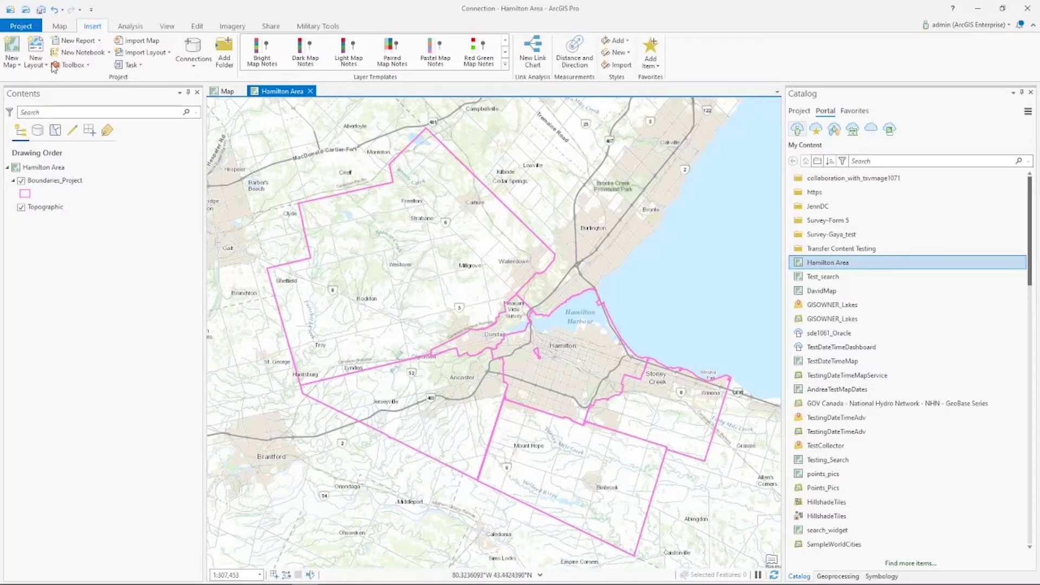
pyautogui.click(24, 27)
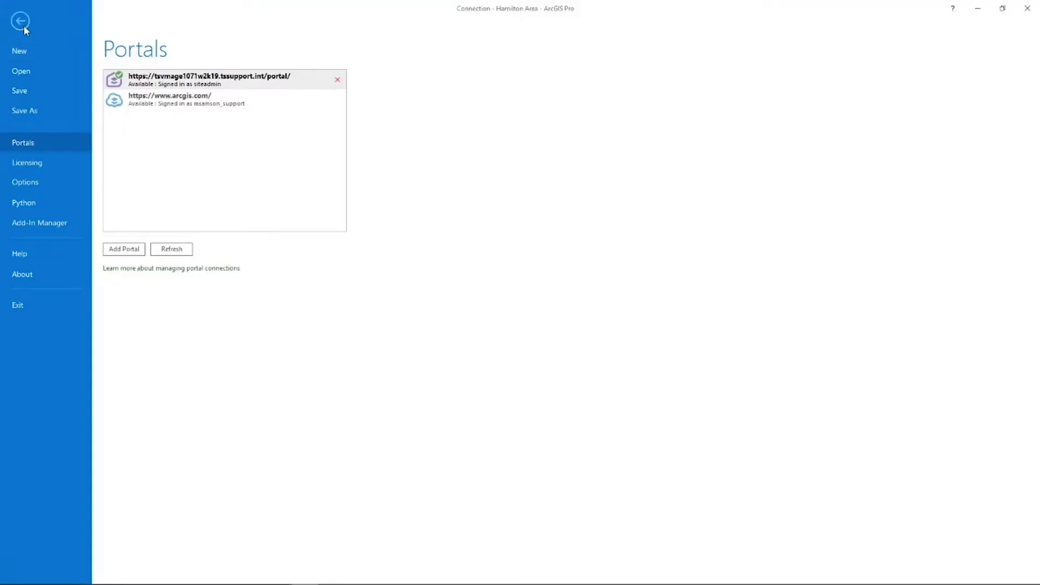
pyautogui.rightClick(247, 102)
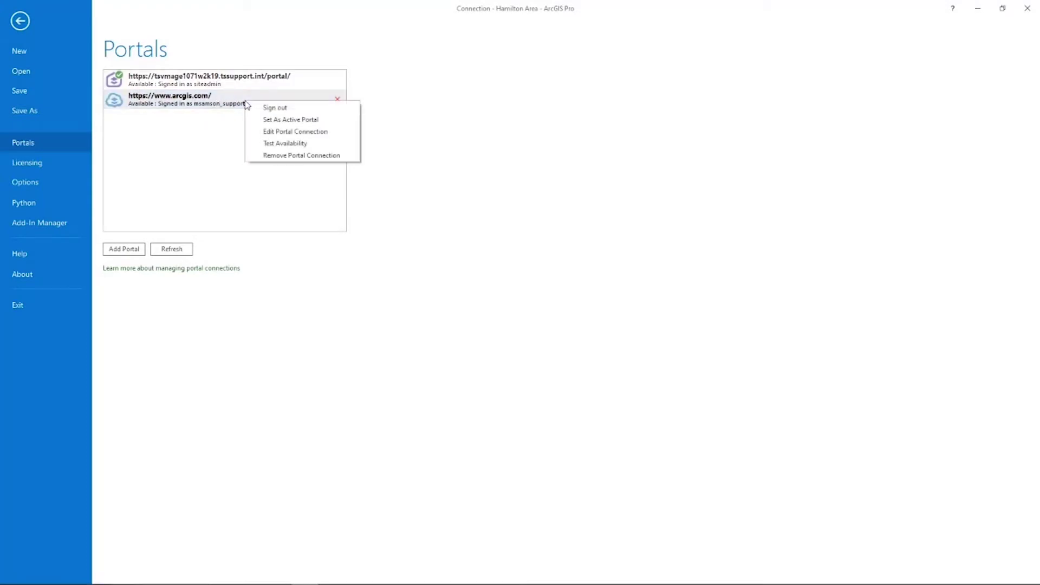
pyautogui.click(290, 120)
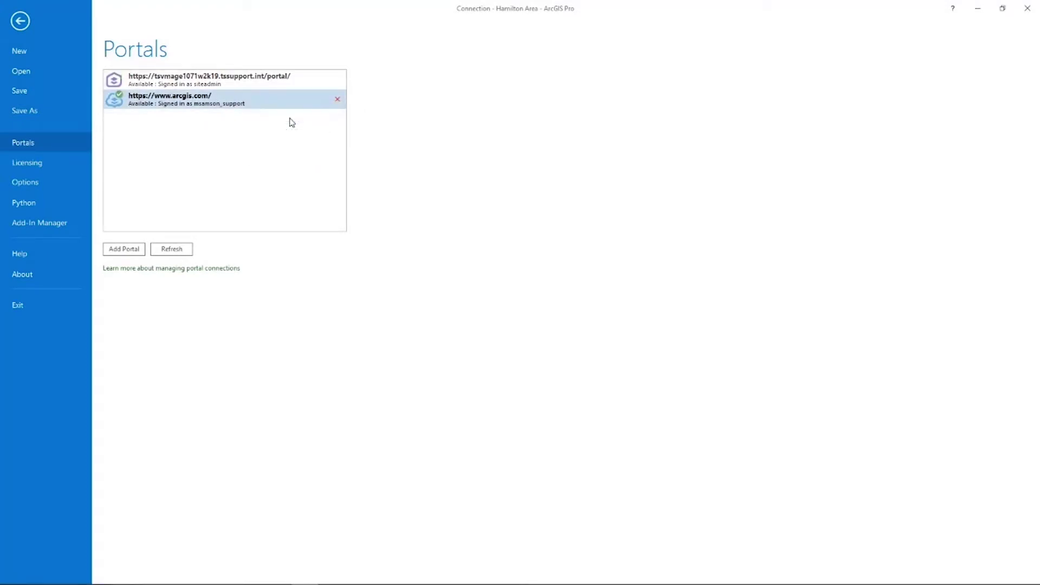
pyautogui.click(20, 22)
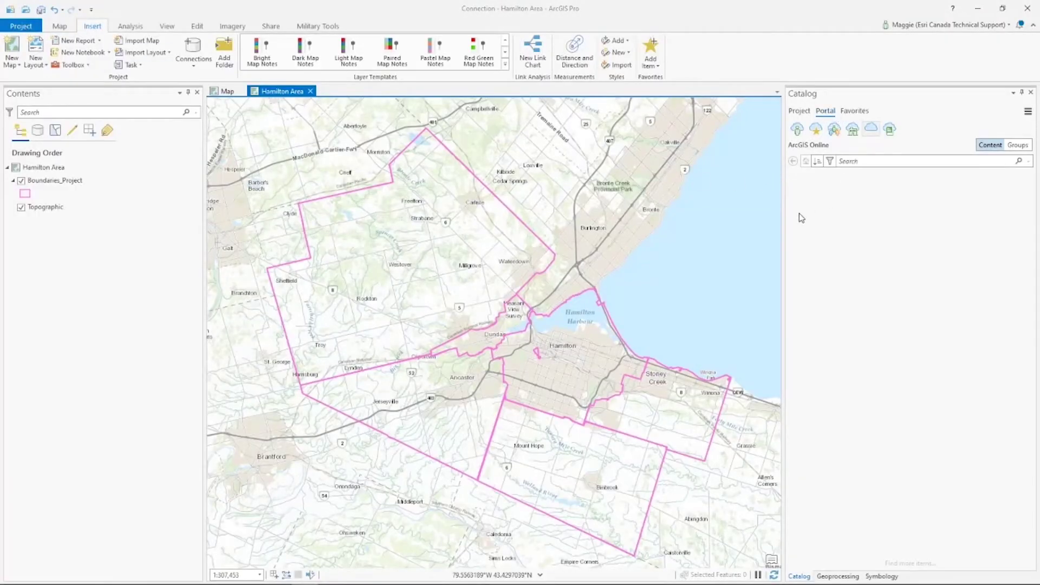
# Add Hamilton_Streets from the Hamilton Data folder in My Content to the Hamilton Area map.
pyautogui.click(797, 130)
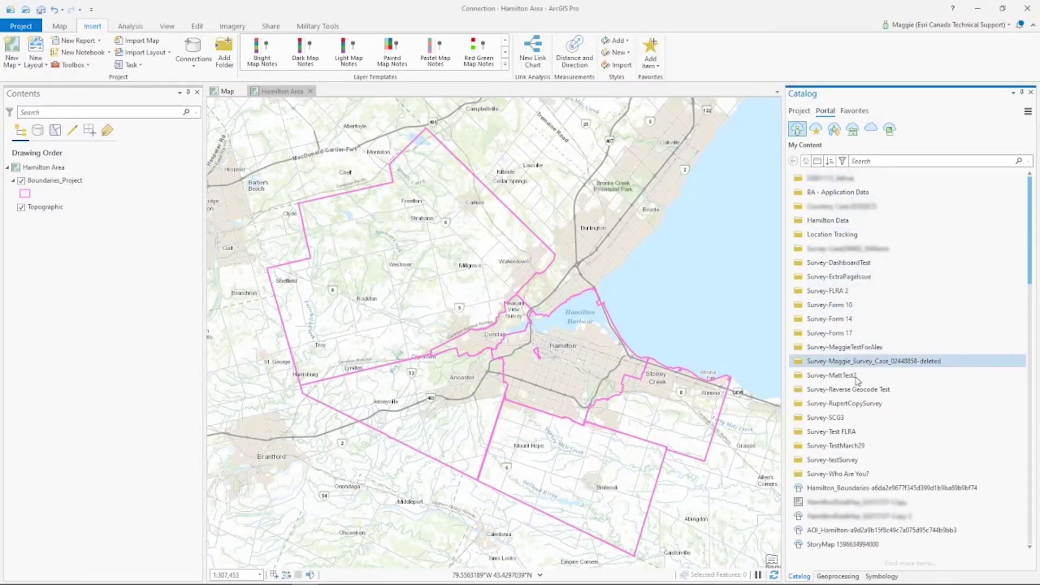
pyautogui.click(836, 222)
pyautogui.doubleClick(837, 222)
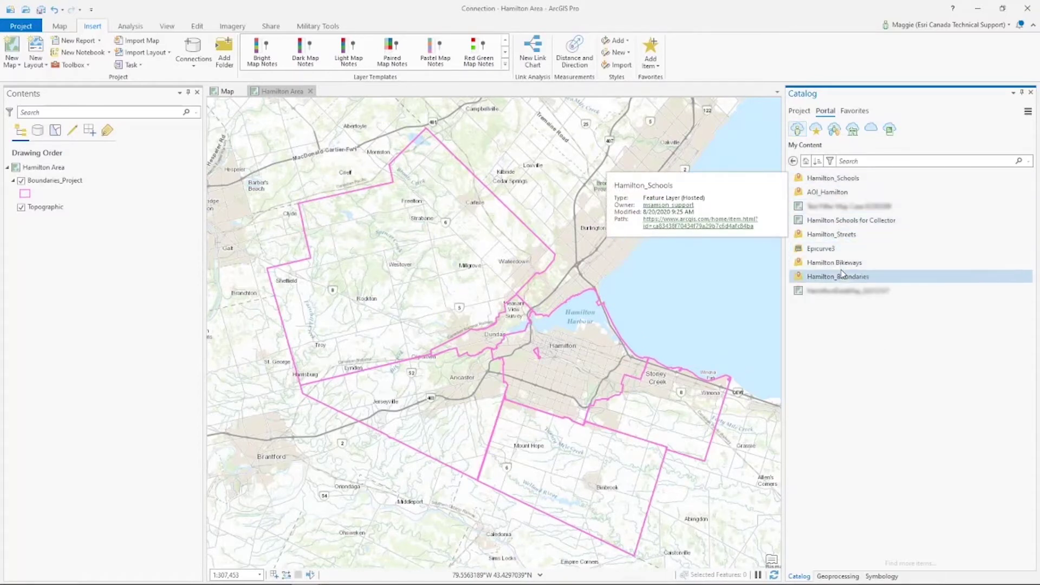
pyautogui.moveTo(843, 237); pyautogui.dragTo(520, 288)
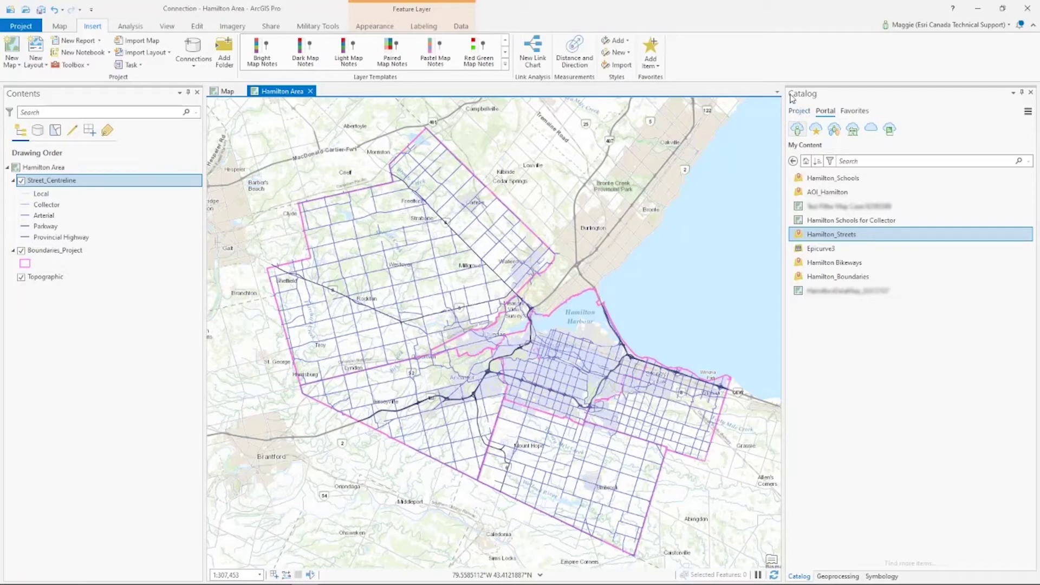
pyautogui.click(799, 111)
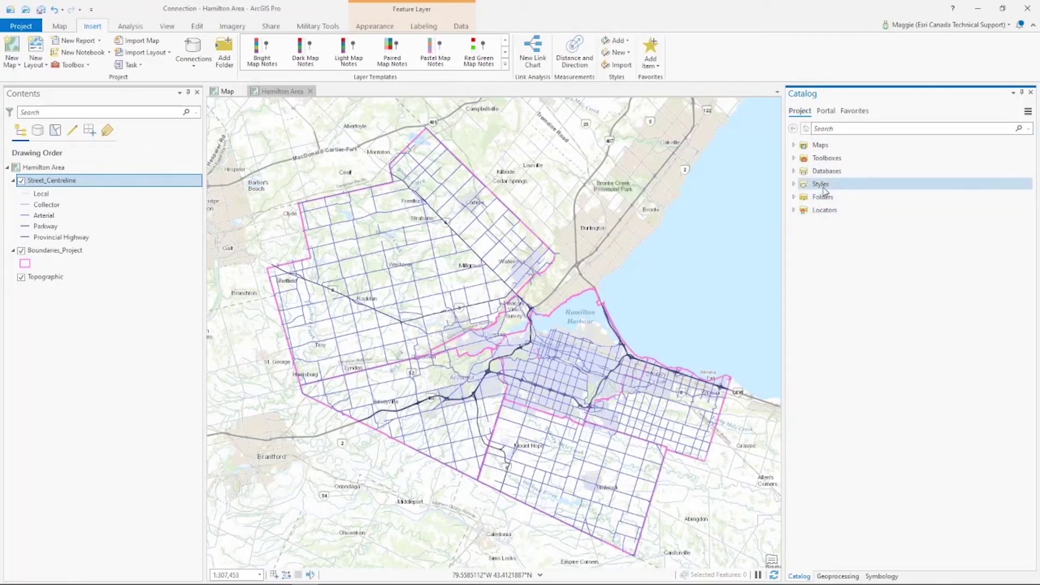
# Expand the project's Databases and Folders in the Catalog and right-click Folders.
pyautogui.click(794, 171)
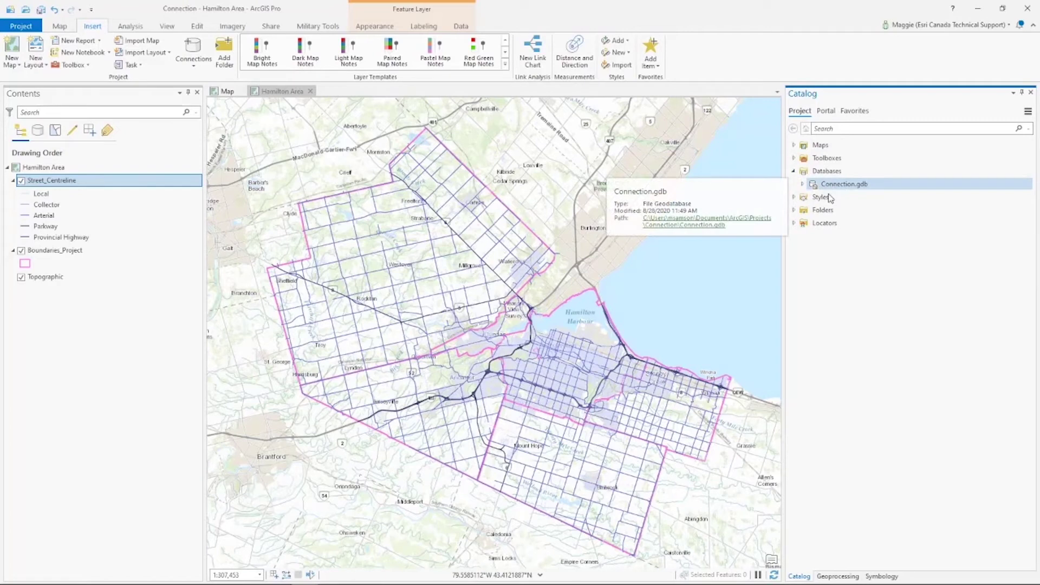
pyautogui.click(794, 211)
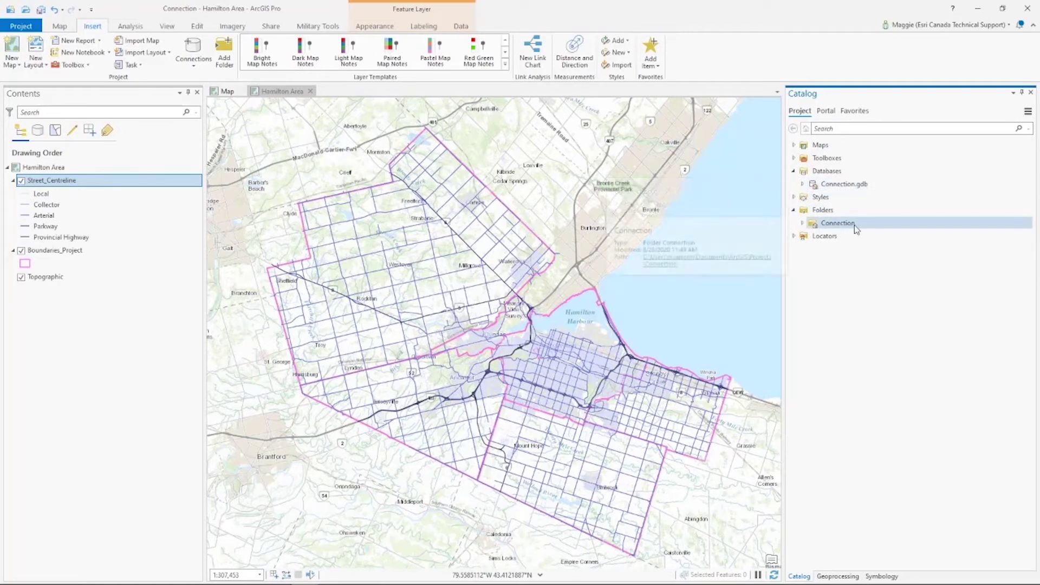
pyautogui.click(826, 215)
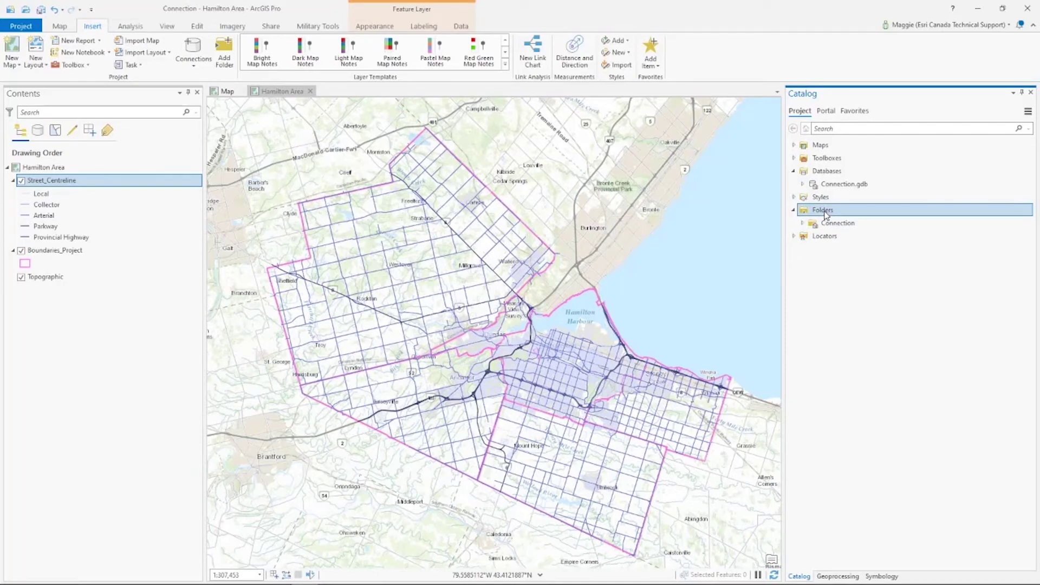
pyautogui.rightClick(826, 215)
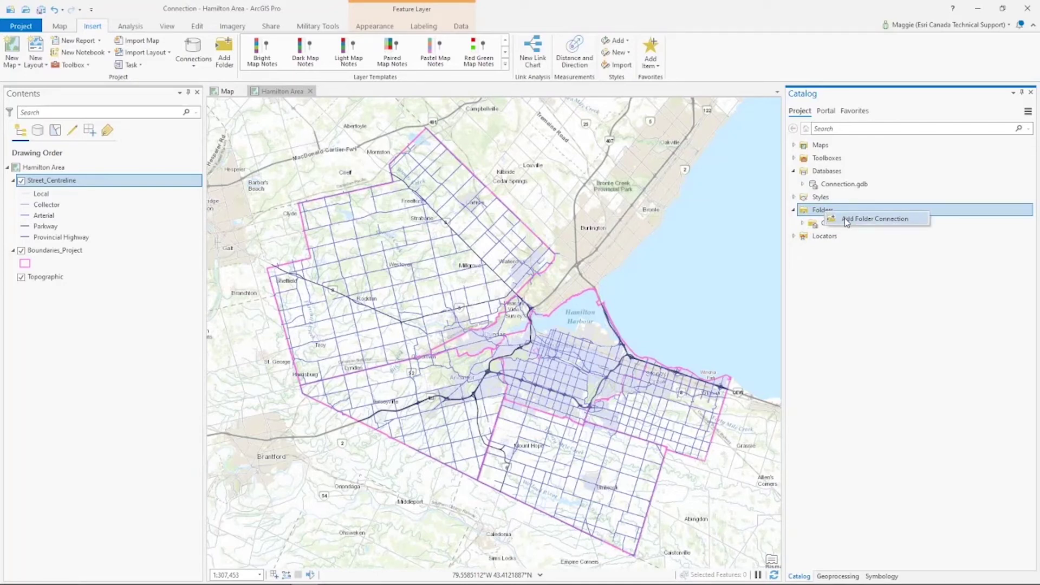
# Add a folder connection to D:\Demo on New Volume (D:).
pyautogui.click(848, 220)
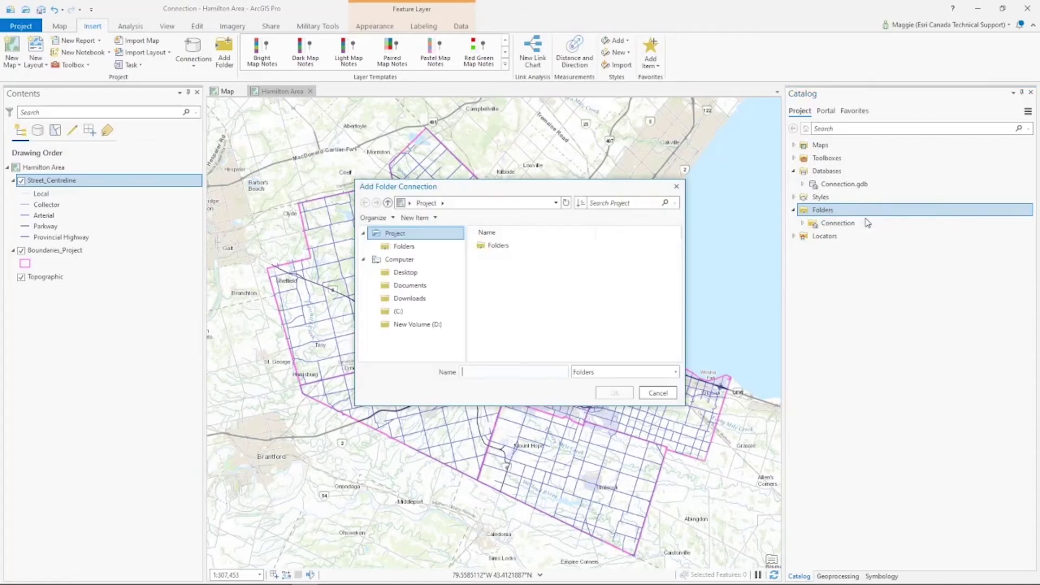
pyautogui.click(420, 315)
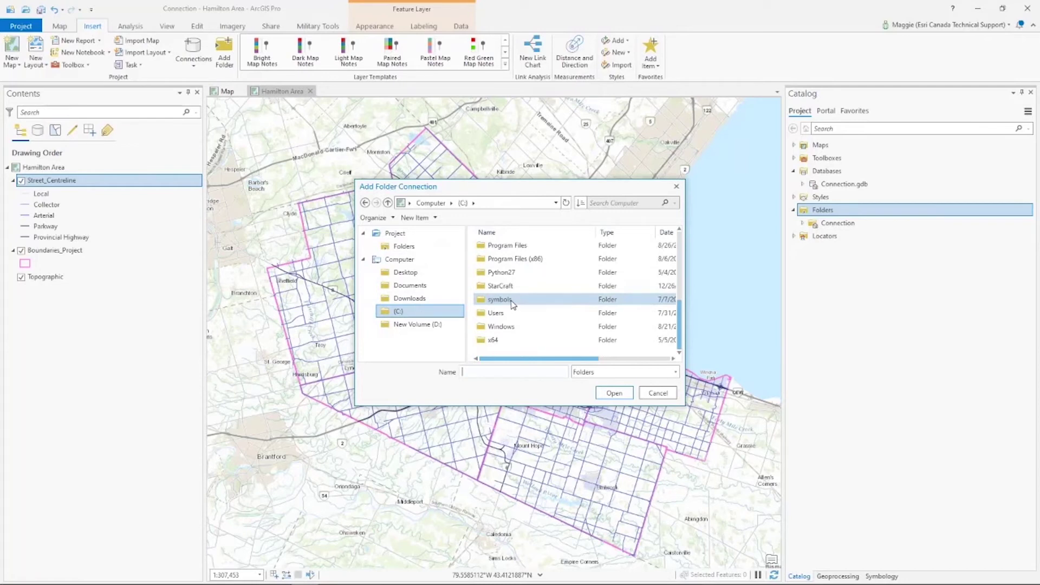
pyautogui.scroll(5, 504, 300)
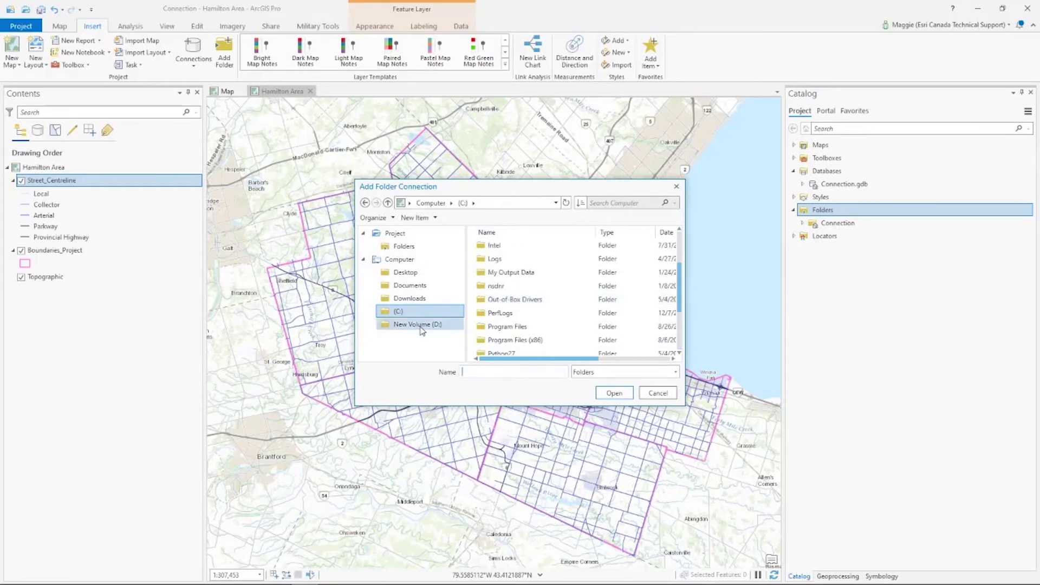
pyautogui.click(422, 326)
pyautogui.click(506, 273)
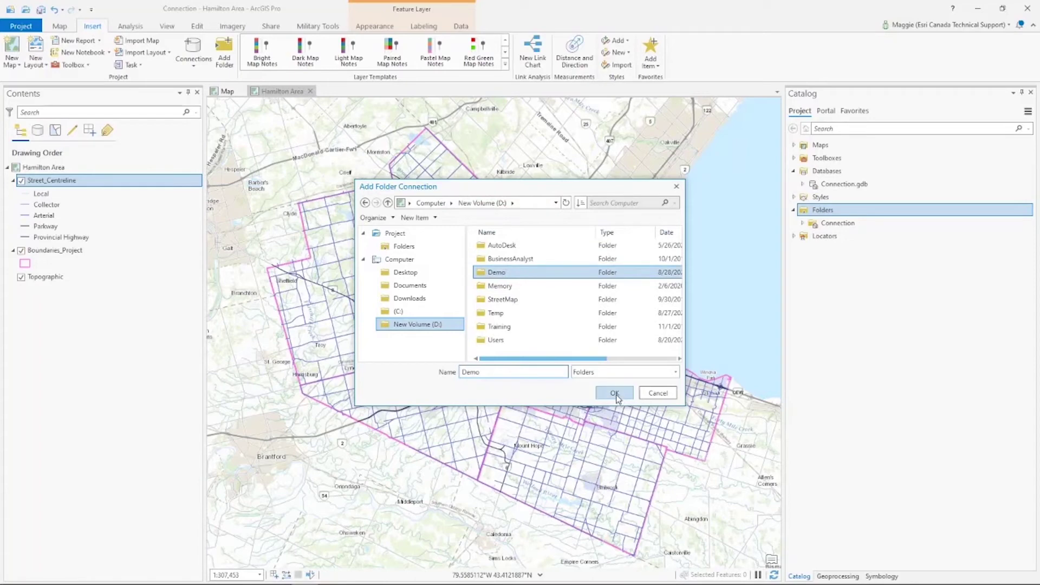
pyautogui.click(616, 394)
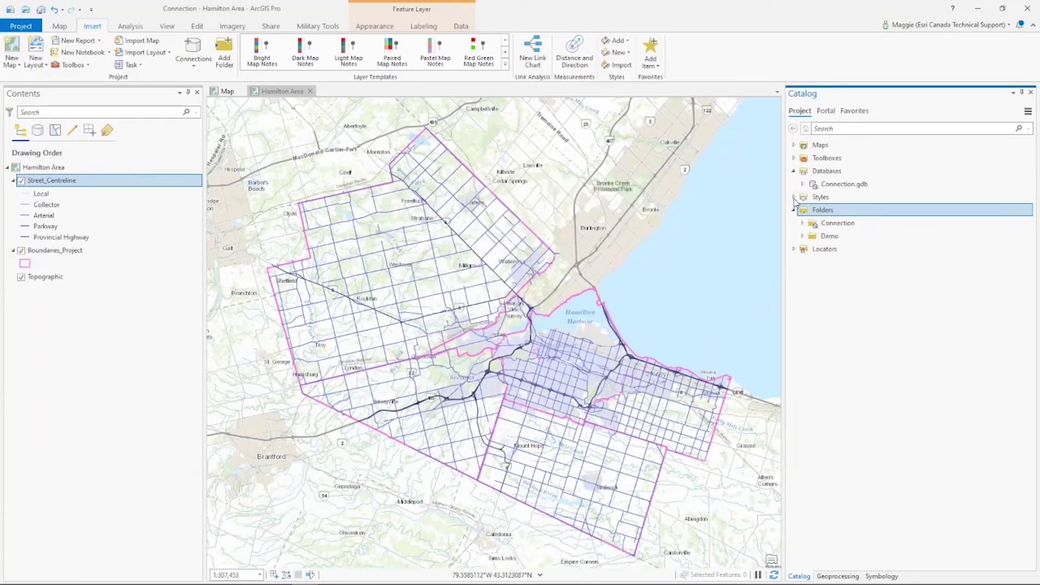
# Add Educational_Institutions.shp from the Demo folder to the map as a point layer.
pyautogui.click(804, 237)
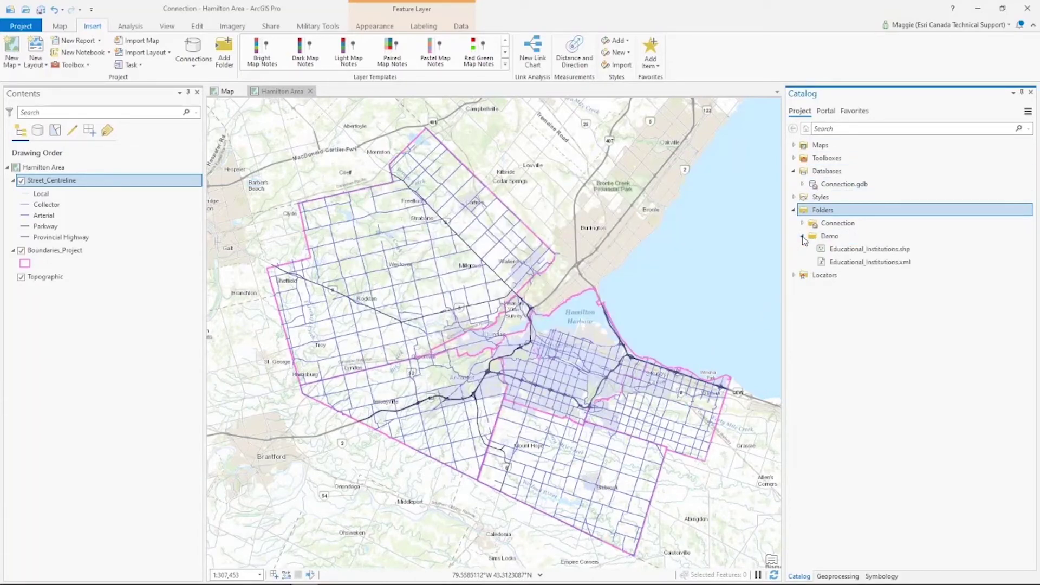
pyautogui.click(885, 250)
pyautogui.moveTo(886, 250); pyautogui.dragTo(537, 341)
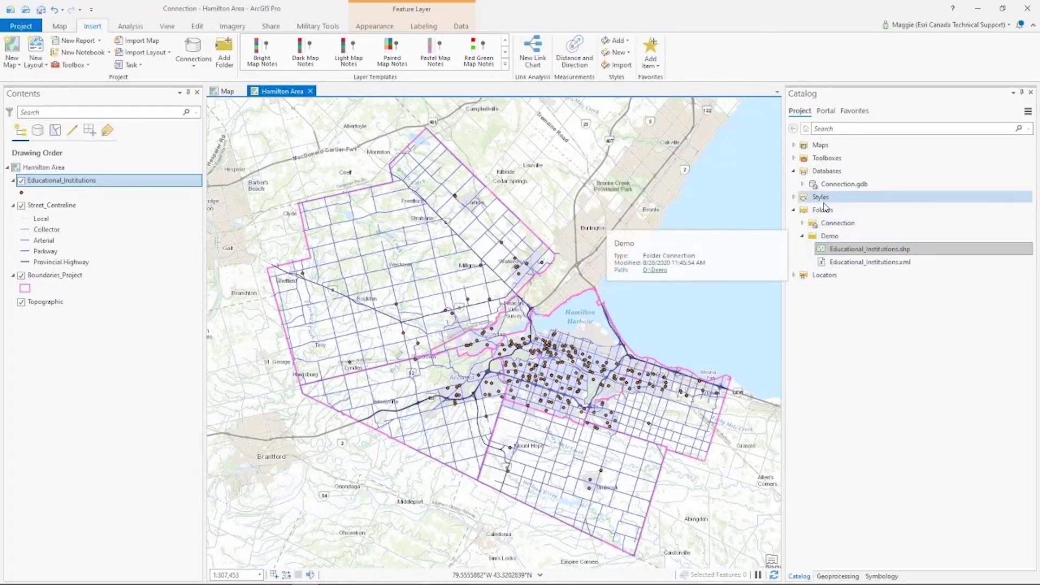
pyautogui.click(803, 237)
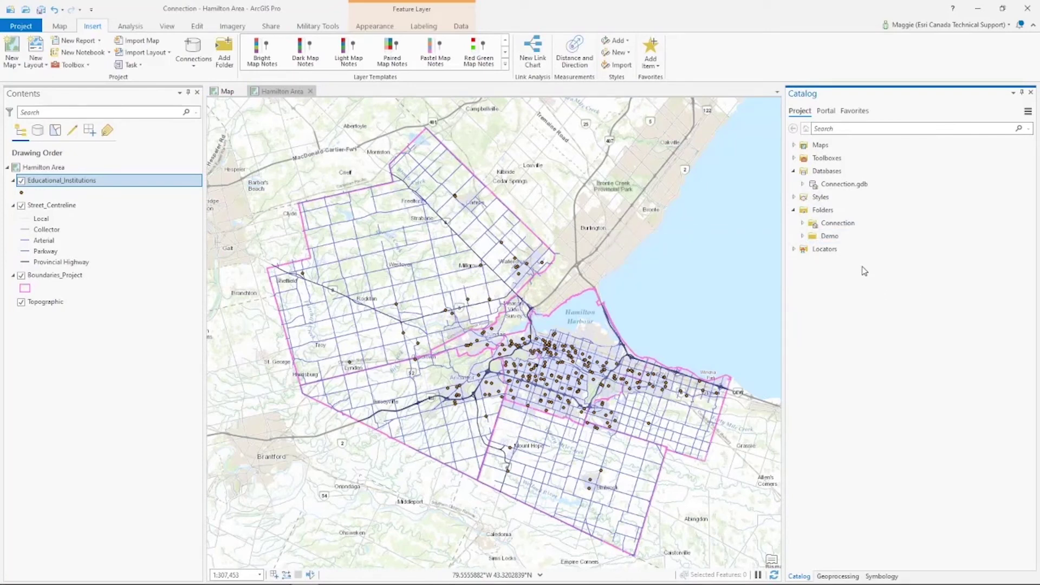
# Add the Demo folder to favorites and check it in the Catalog Favorites tab.
pyautogui.rightClick(833, 242)
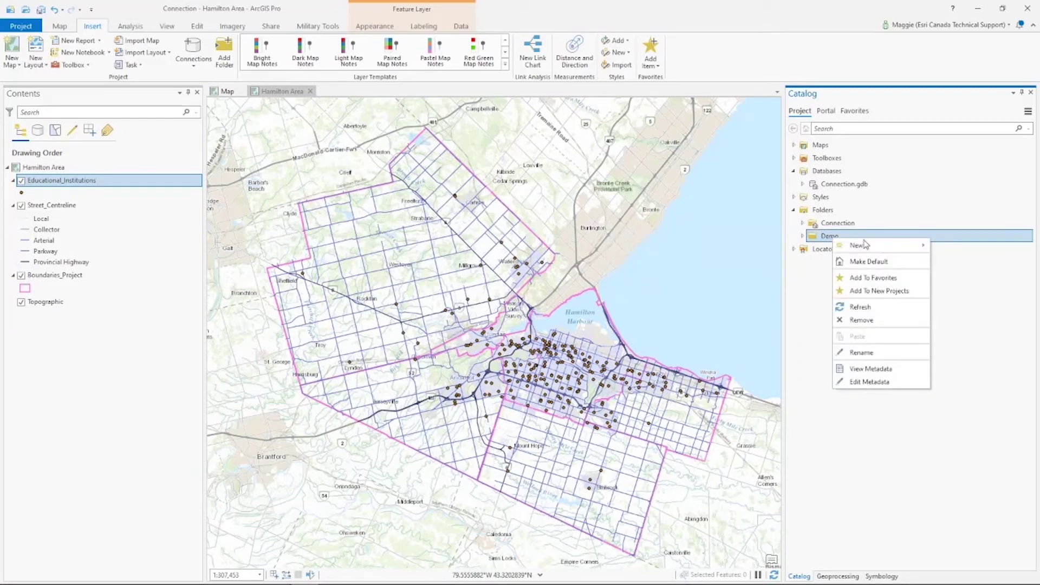
pyautogui.click(878, 279)
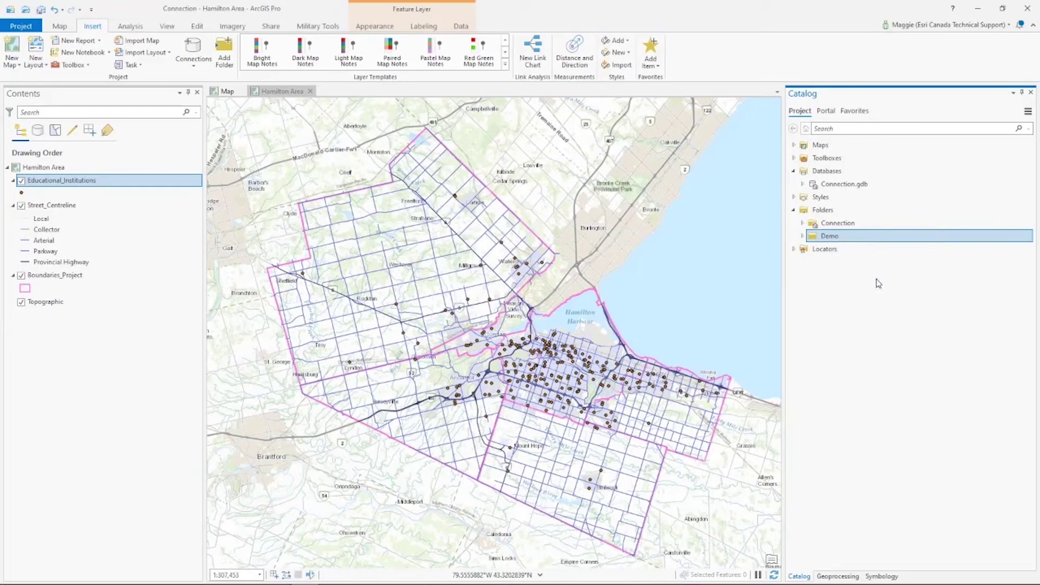
pyautogui.click(855, 111)
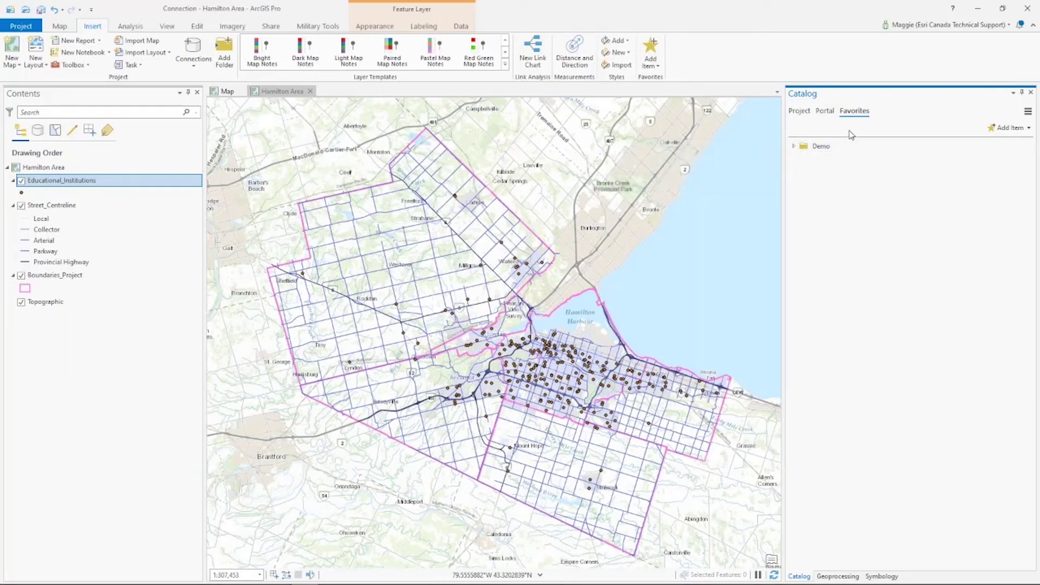
pyautogui.click(1013, 129)
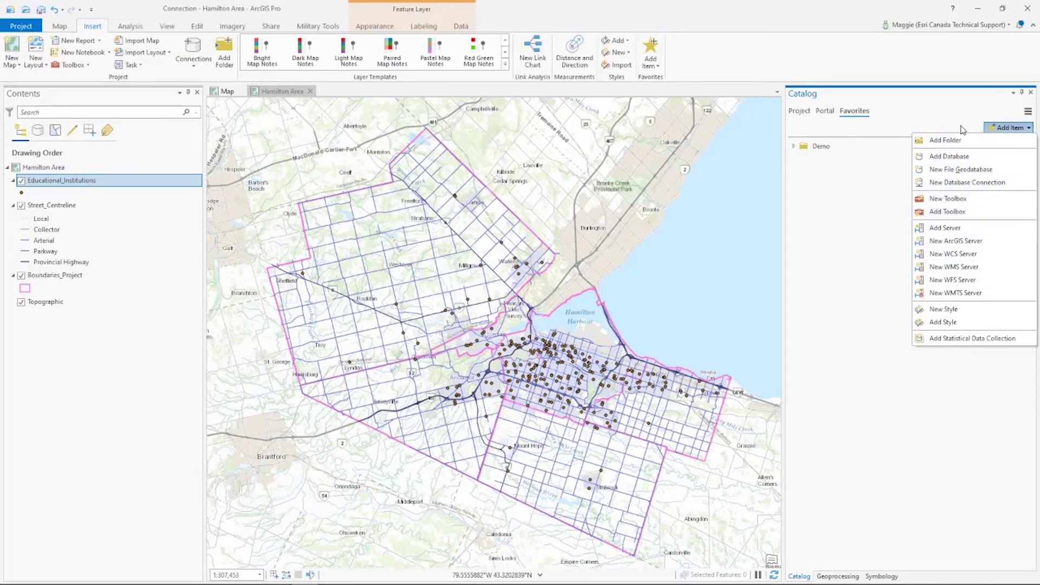
pyautogui.click(863, 171)
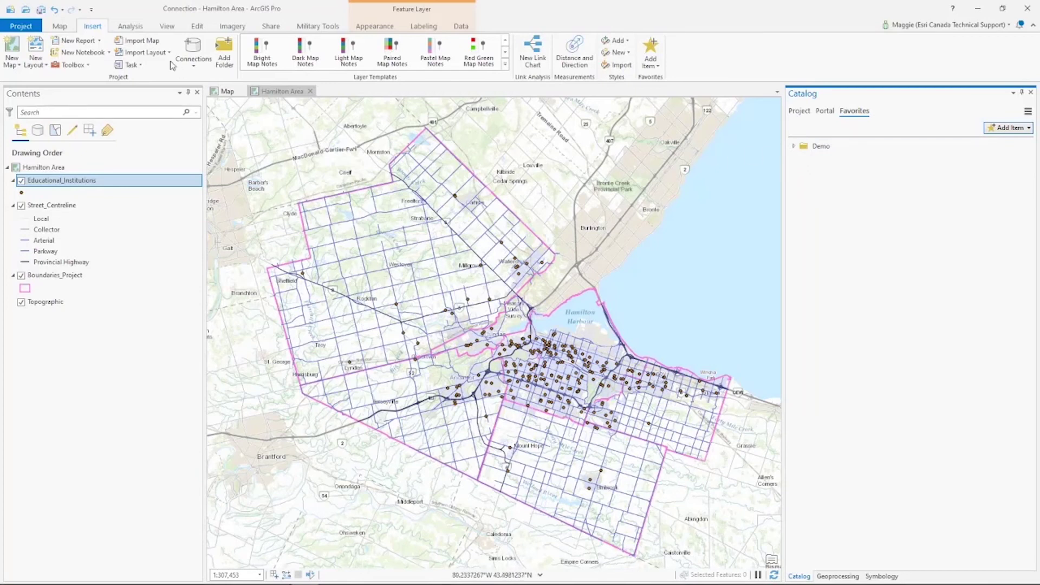
pyautogui.click(20, 27)
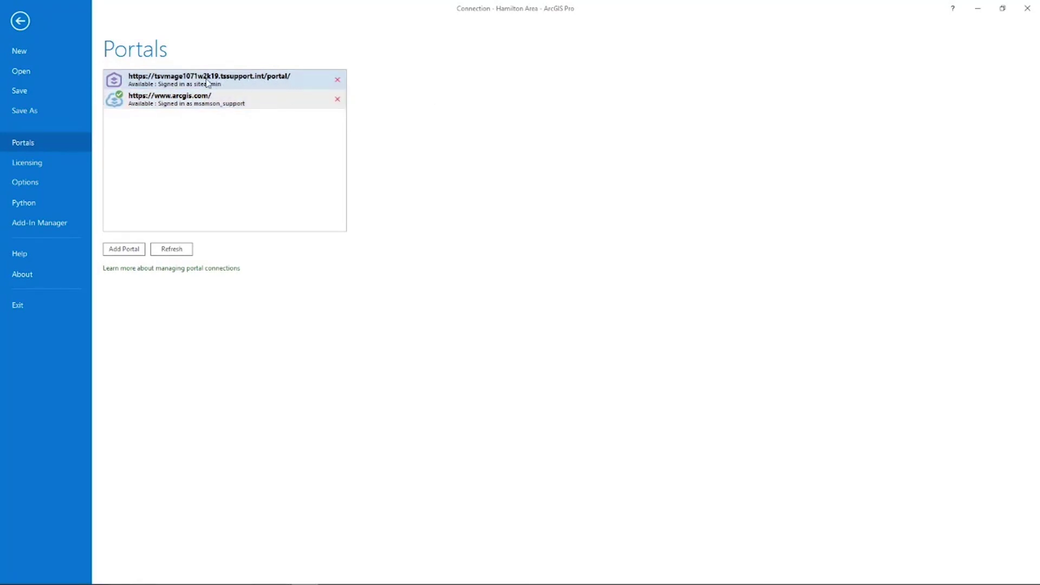
pyautogui.click(21, 22)
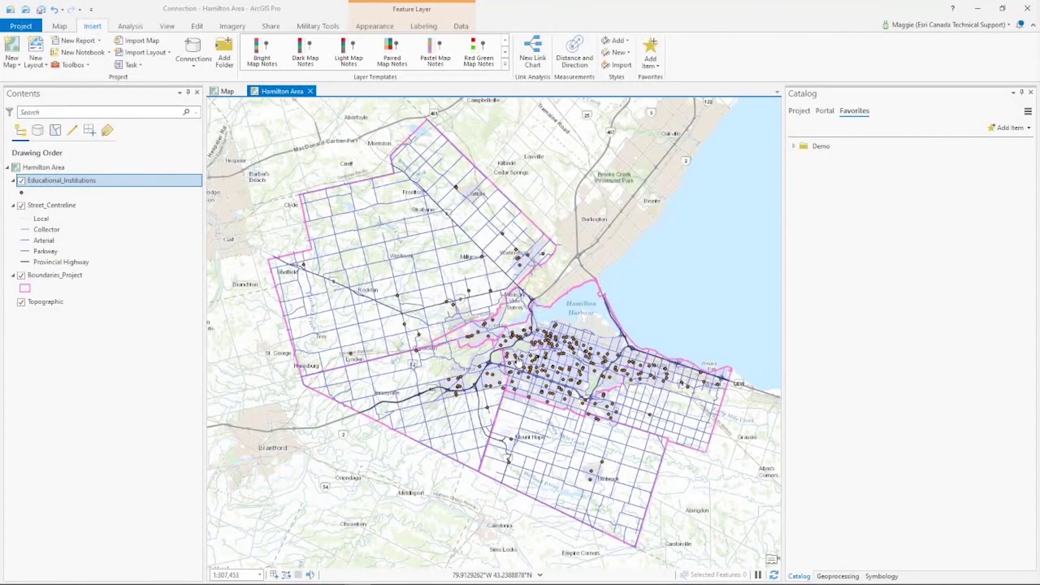